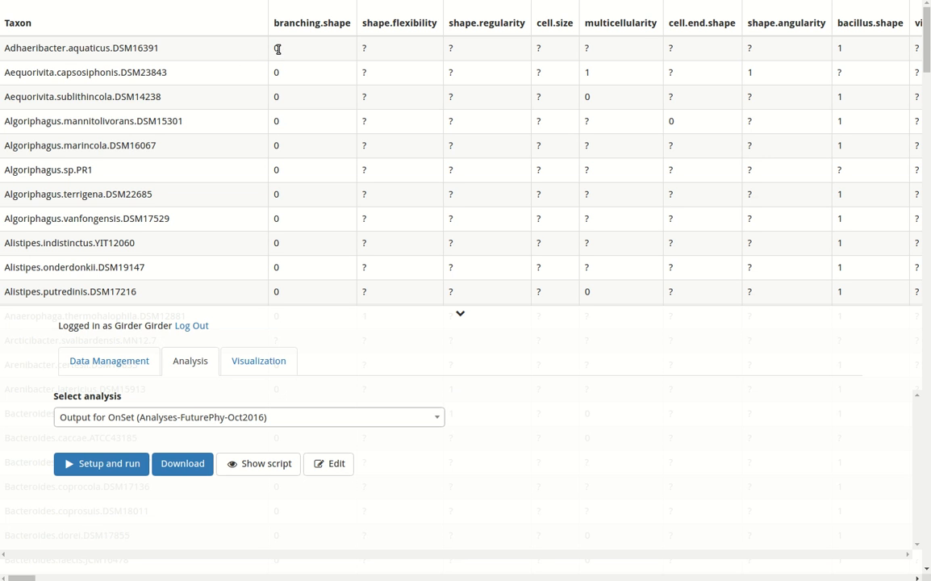
left_click_drag(275, 46, 283, 46)
left_click_drag(362, 48, 369, 48)
left_click_drag(844, 49, 837, 49)
- Select DescreteCharacters.tabdelimited.tsv (Bacteriodetes) as the input table in the Output for OnSet setup, then close the dialog
left_click(138, 468)
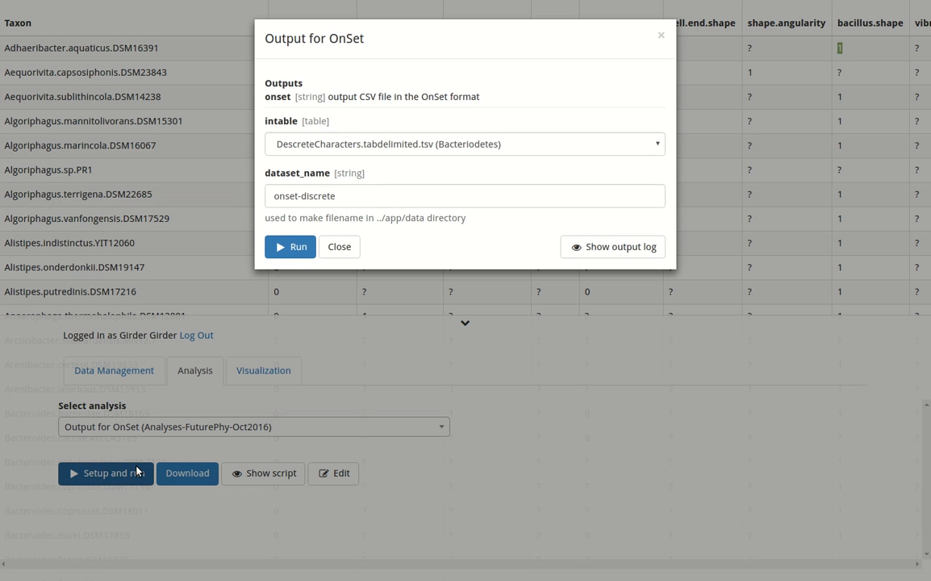
left_click(307, 145)
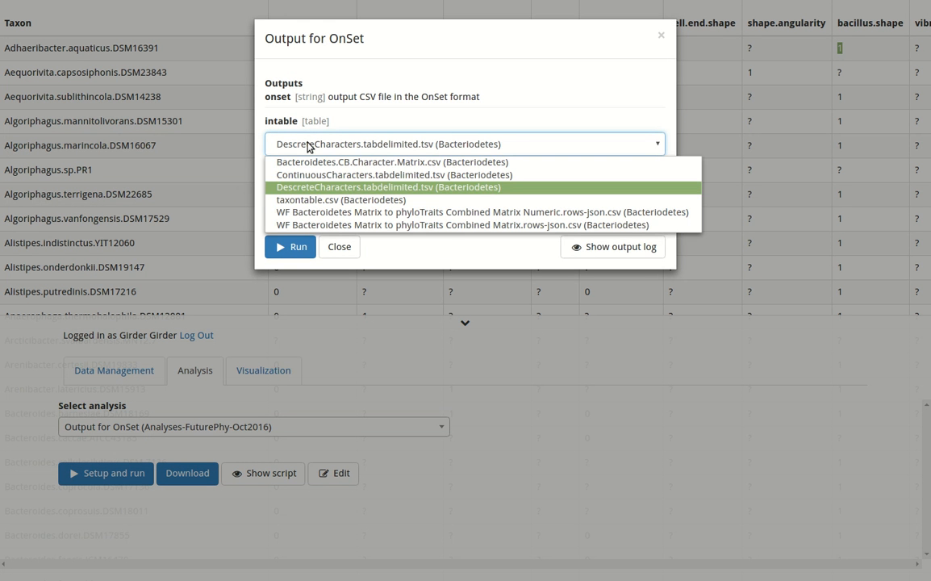
left_click(311, 188)
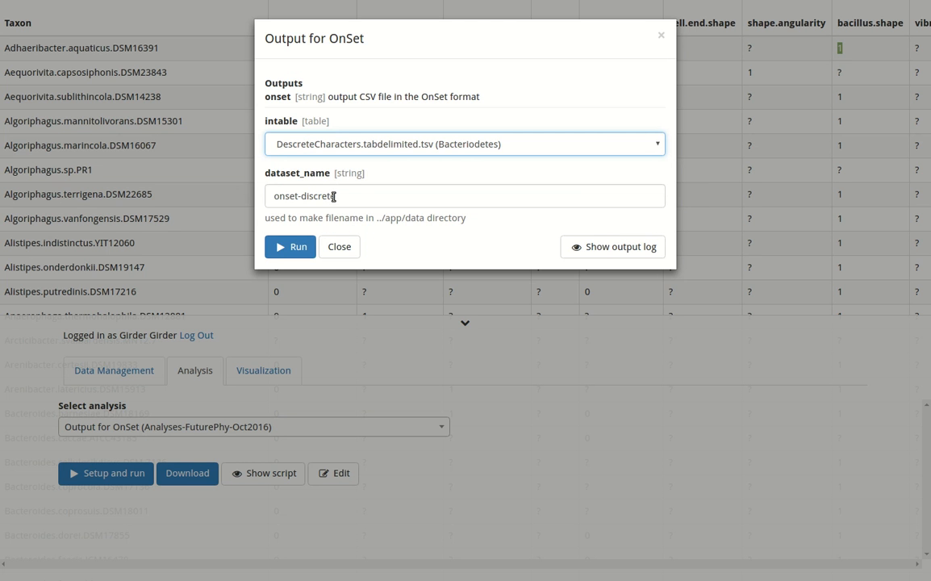
left_click(337, 247)
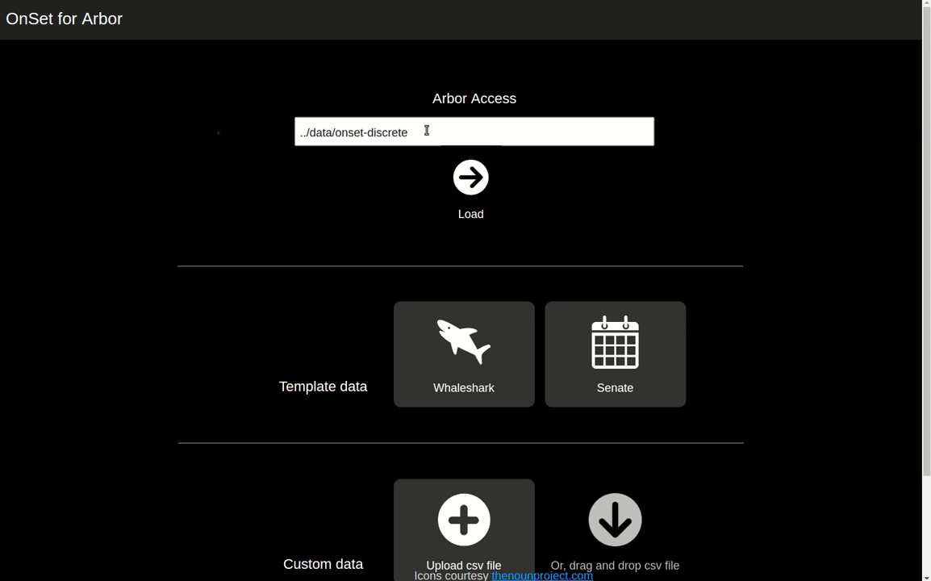
- Load the ../data/onset-discrete dataset in OnSet and browse the sample list
left_click(462, 181)
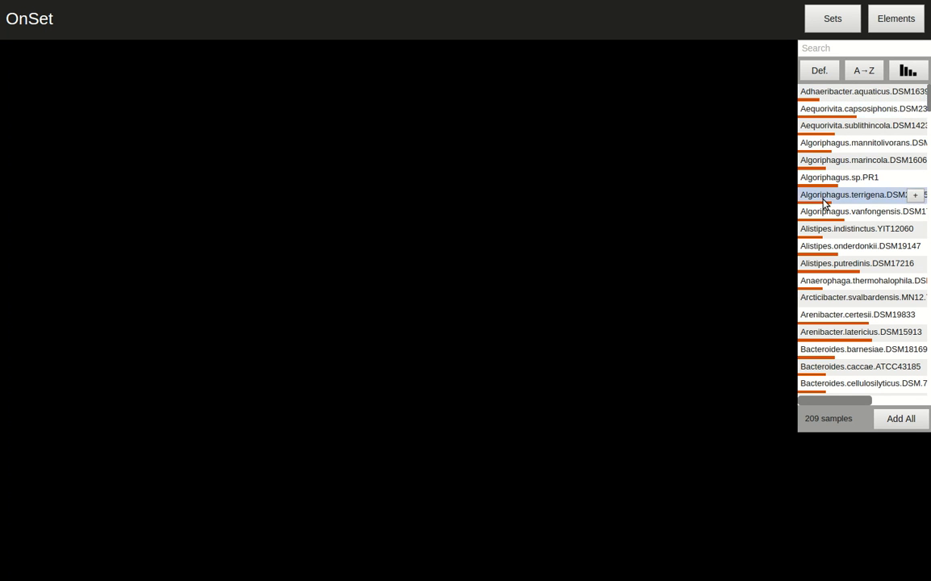
scroll(820, 206, "down", 5)
scroll(820, 206, "down", 4)
scroll(820, 206, "down", 4)
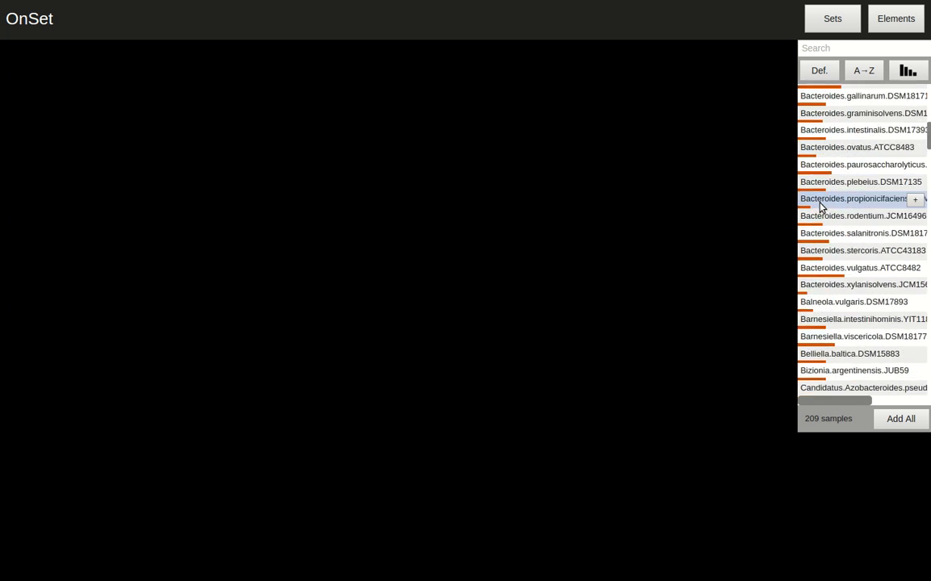
scroll(821, 207, "up", 9)
scroll(820, 207, "up", 2)
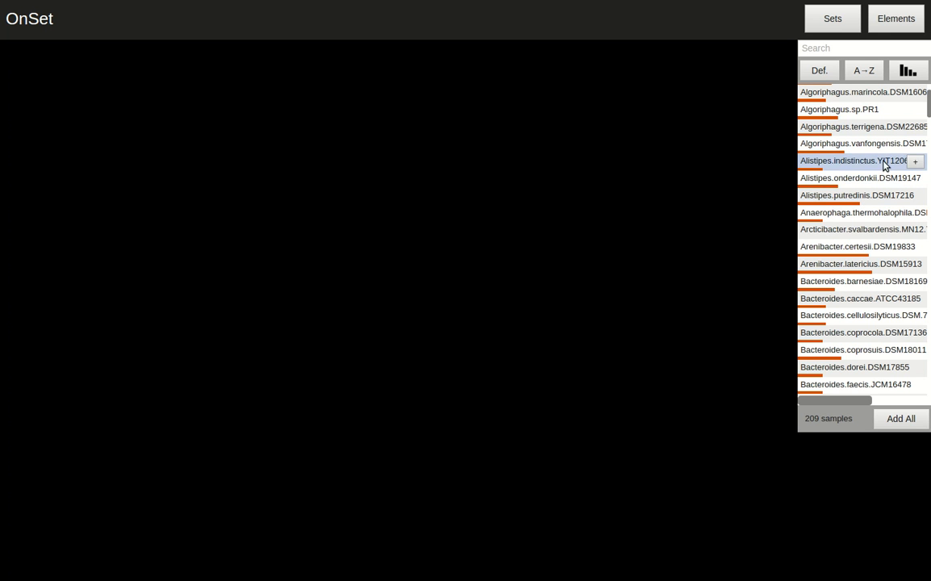
- Sort the sample list by set size with the largest samples first
left_click(905, 74)
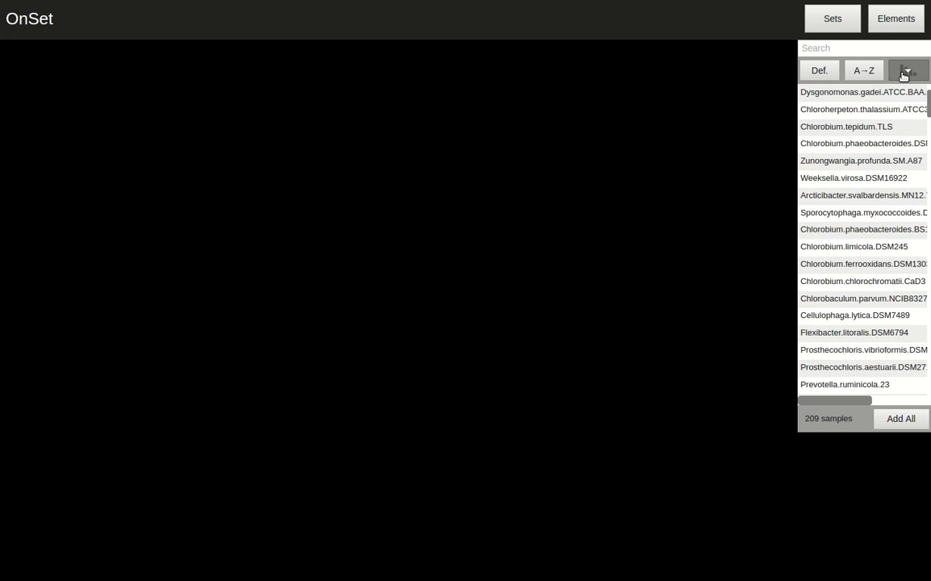
left_click(904, 74)
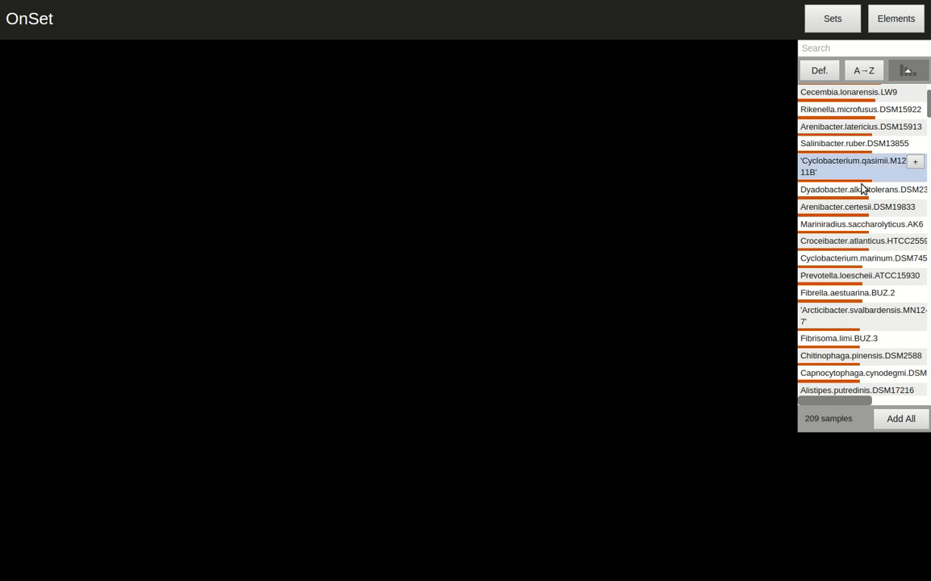
scroll(875, 172, "up", 1)
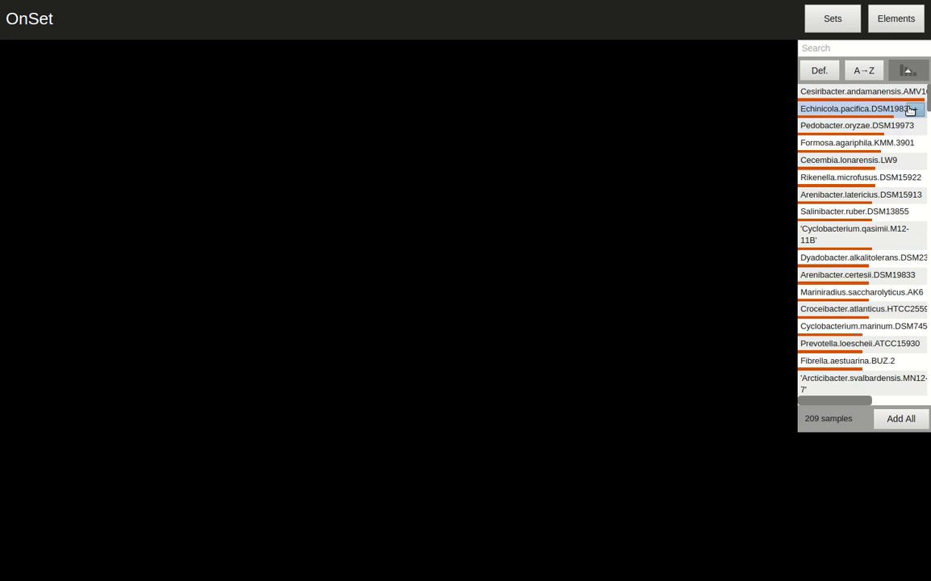
- Add Pedobacter.oryzae.DSM19973, Cesiribacter.andamanensis and Cyclobacterium.qasimii.M12-11B as sets on the canvas
left_click(914, 129)
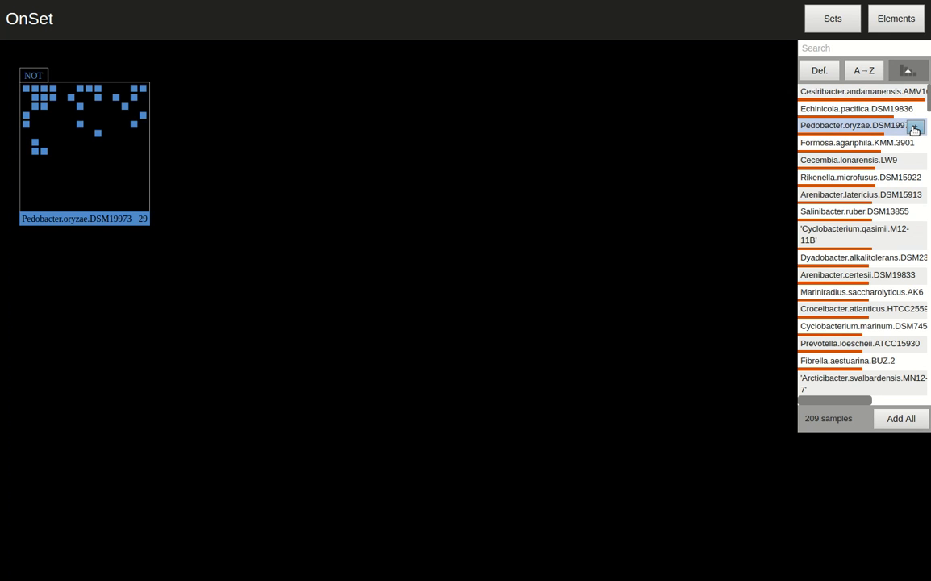
left_click(914, 92)
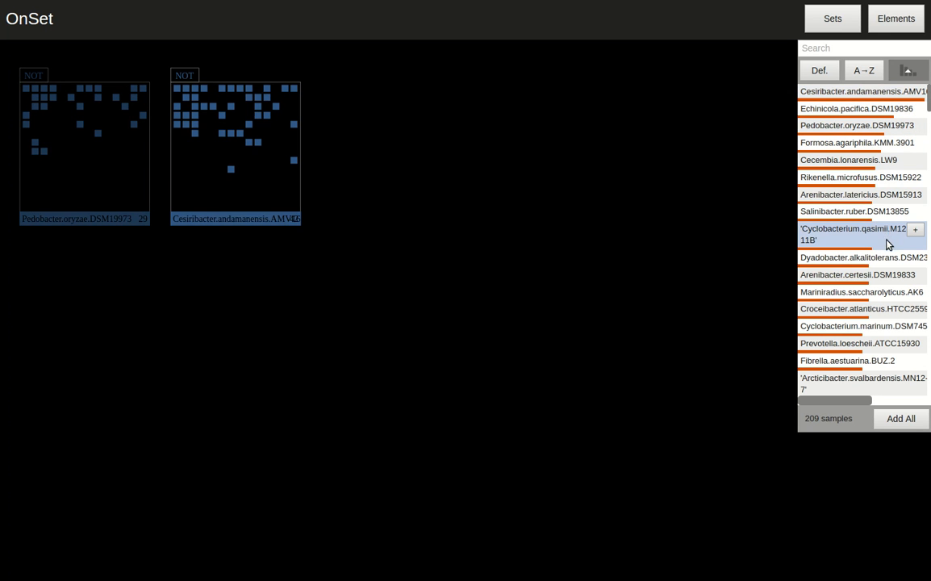
left_click(914, 230)
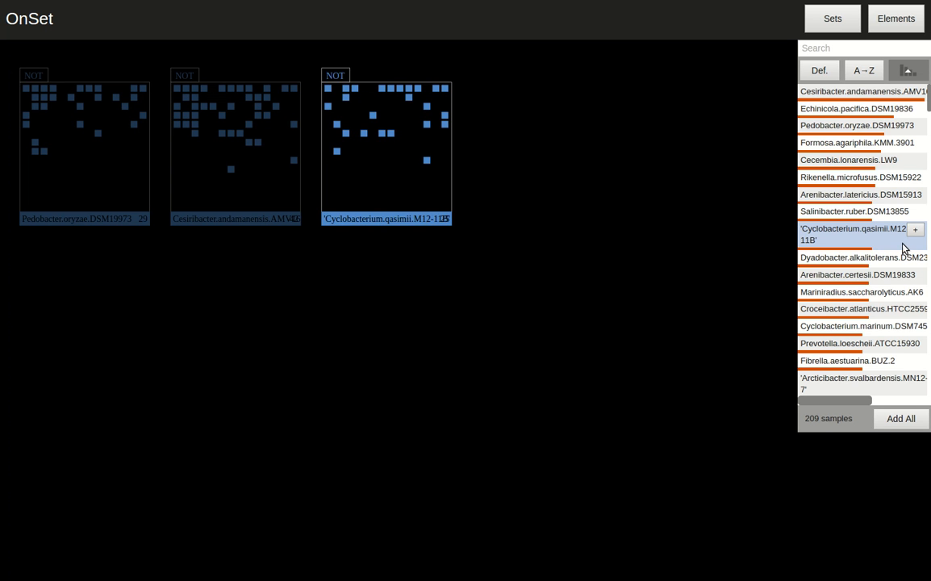
scroll(903, 250, "down", 10)
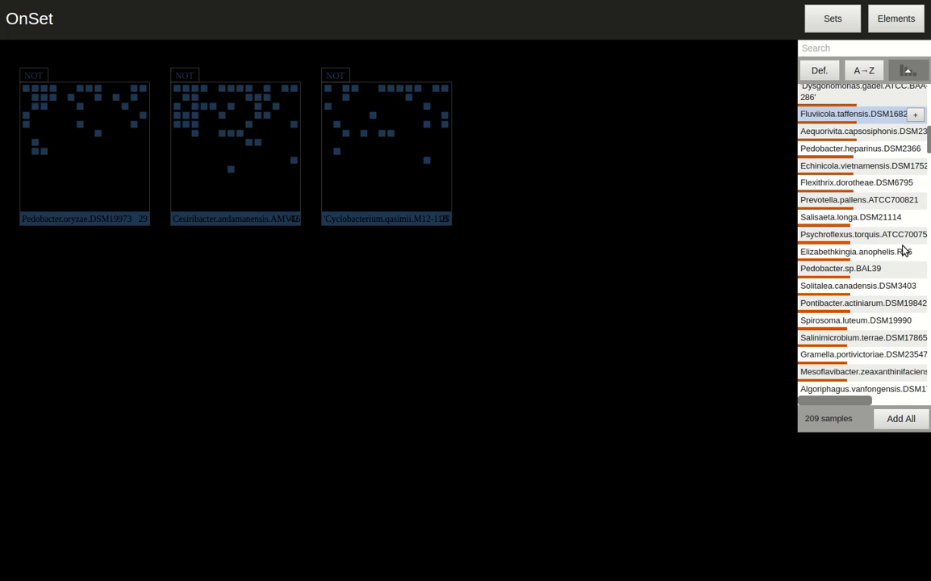
- Add Elizabethkingia.anophelis.R26 twice, Dokdonia.donghaensis.MED134 and Mucilaginibacter.paludis as sets on the canvas
left_click(915, 252)
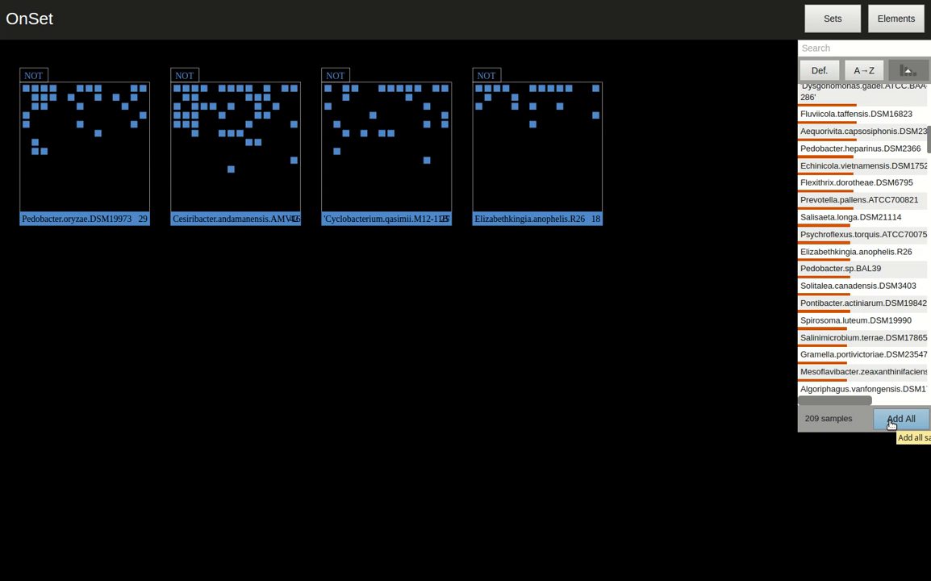
left_click(915, 253)
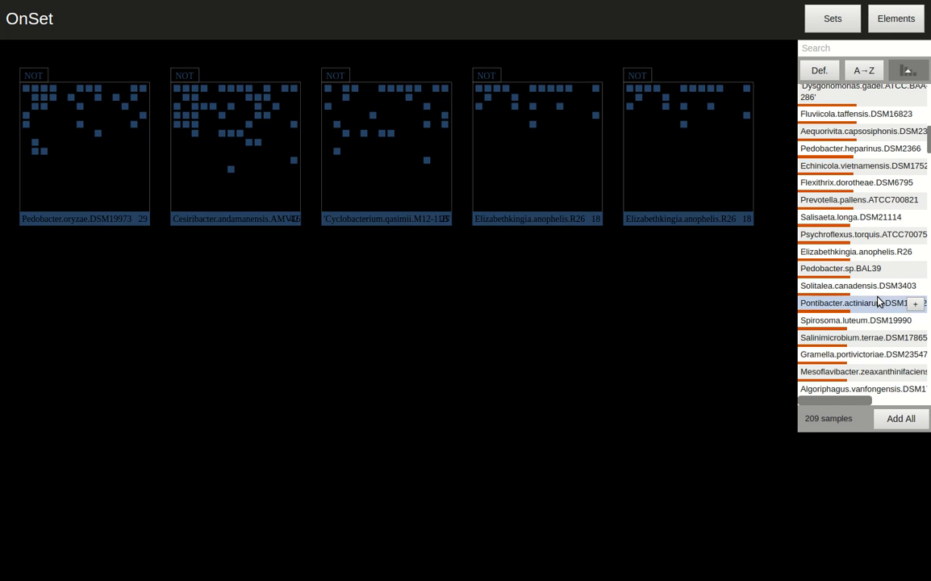
scroll(880, 300, "down", 3)
left_click(915, 304)
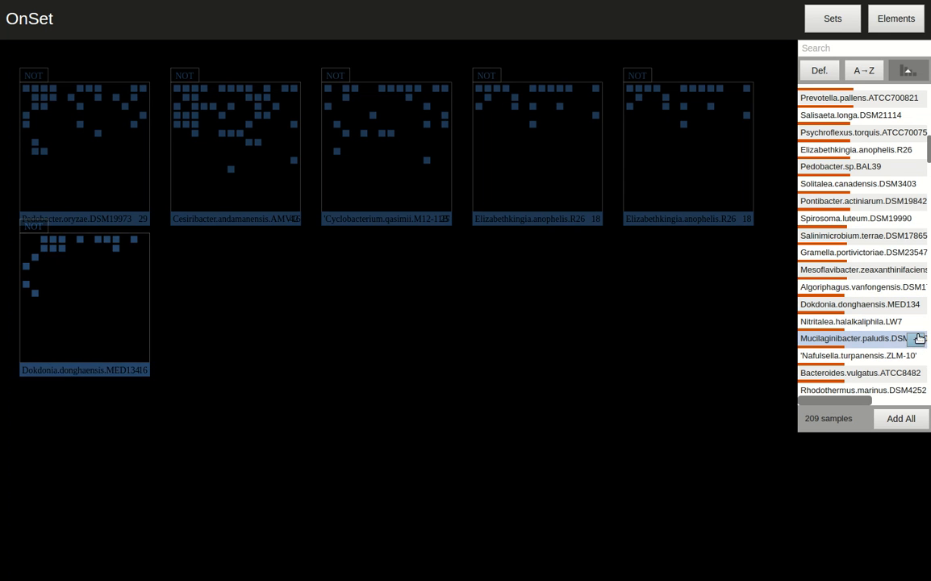
left_click(918, 338)
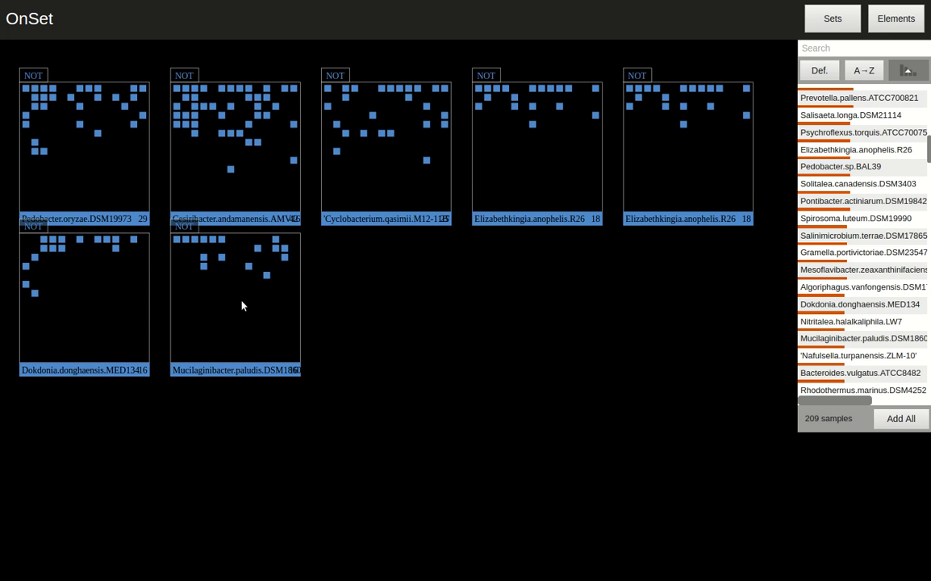
- Merge the Cesiribacter set into the Cyclobacterium set and switch the combination from AND to OR
mouse_move(290, 322)
left_mouse_down()
mouse_move(634, 488)
mouse_move(255, 354)
mouse_move(280, 321)
left_mouse_up()
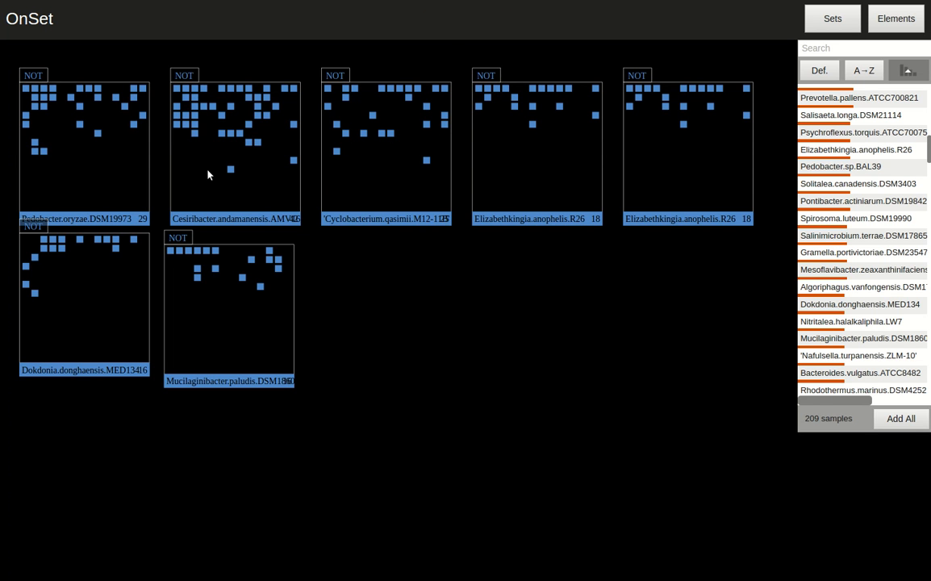
left_click_drag(208, 170, 350, 188)
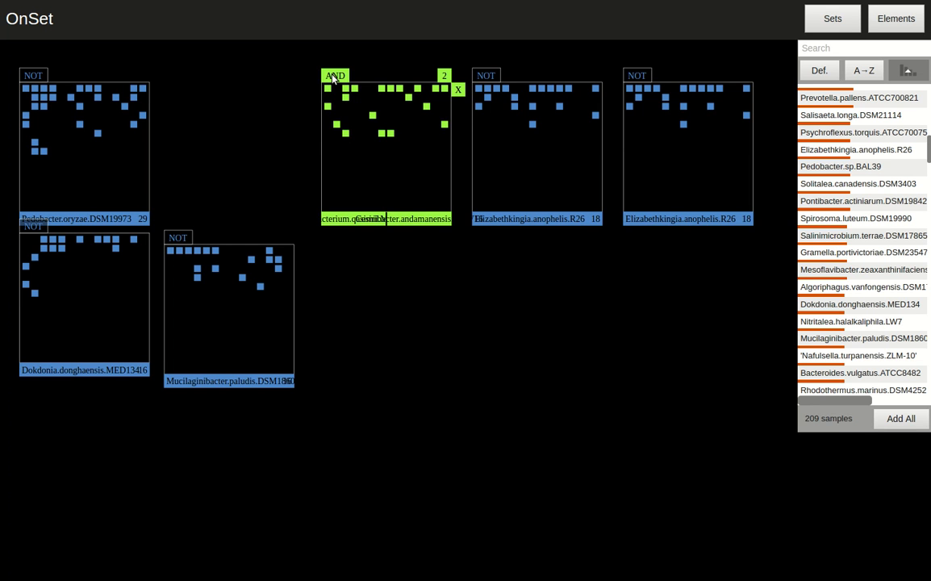
left_click(333, 77)
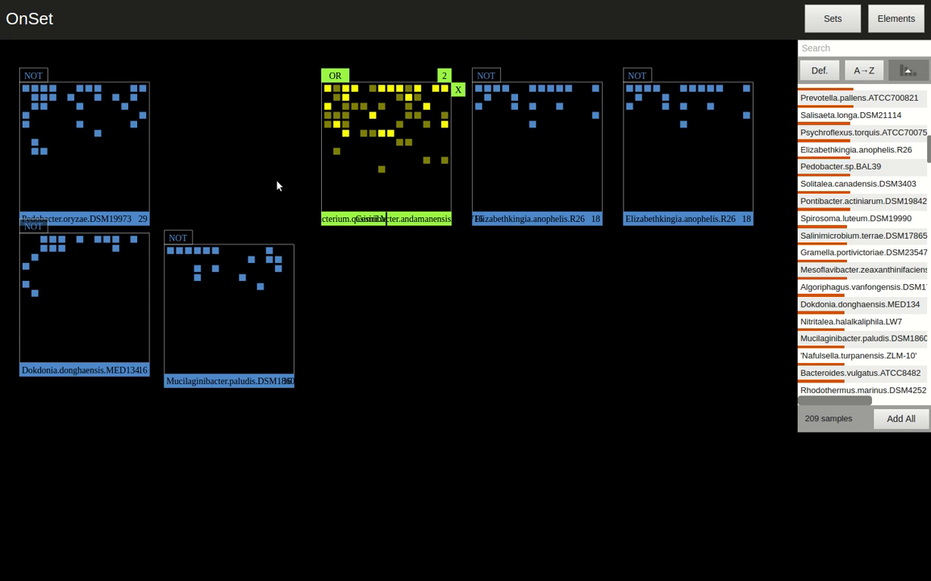
- Combine the merged set with the Mucilaginibacter set, then dissolve the combination into separate sets
left_click_drag(337, 76, 338, 75)
left_click_drag(365, 116, 272, 309)
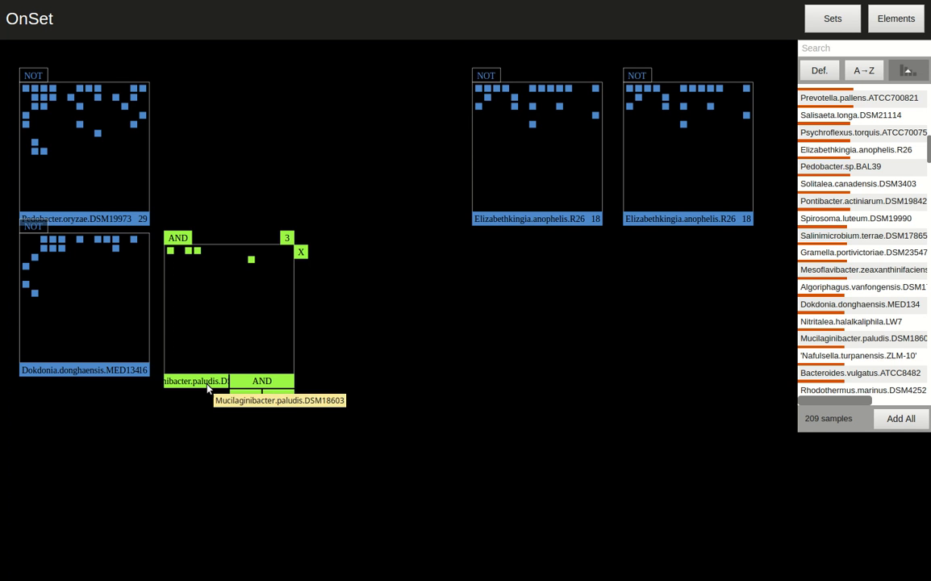
left_click(297, 251)
left_click(306, 241)
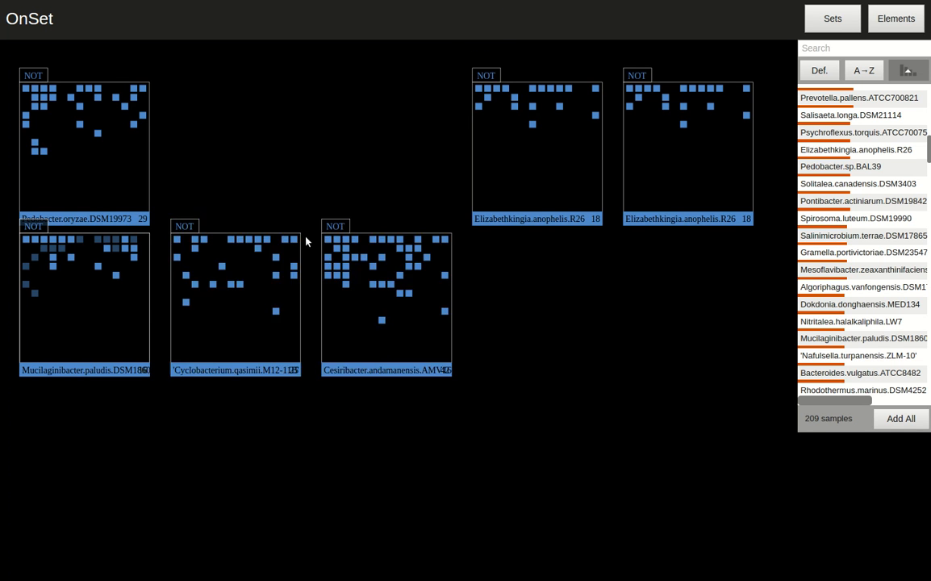
- Move the Mucilaginibacter set aside and turn on Jaccard similarity links between the sets
left_click_drag(75, 291, 562, 311)
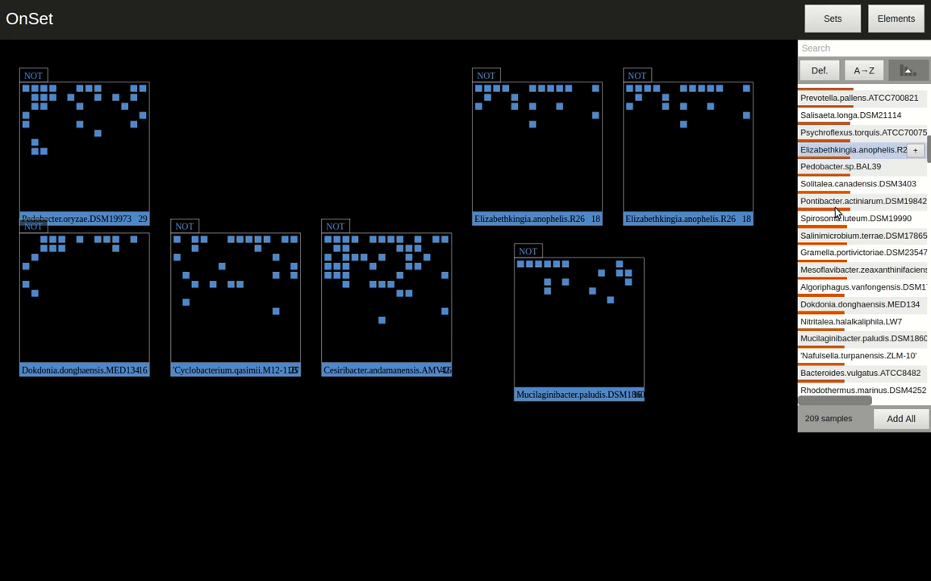
left_click(897, 27)
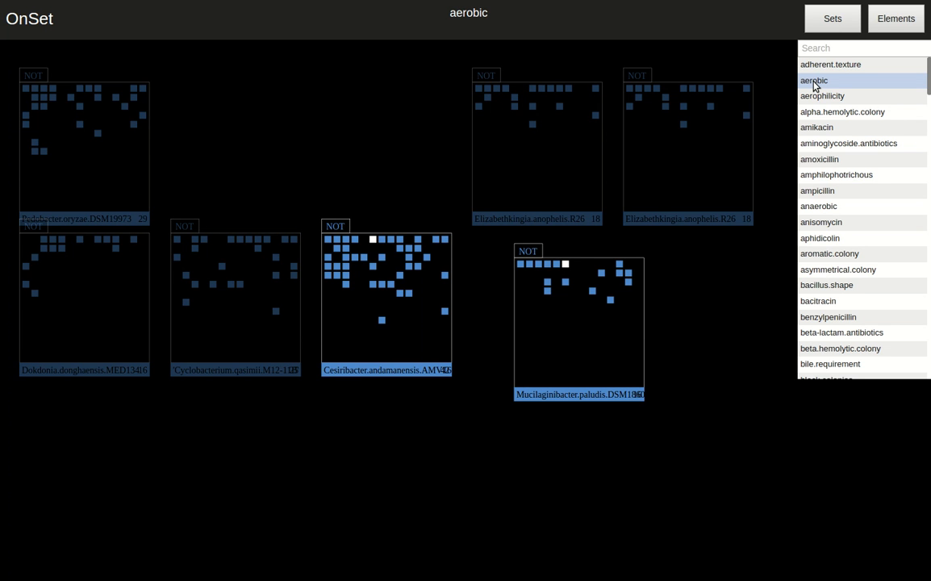
left_click(896, 21)
left_click(916, 47)
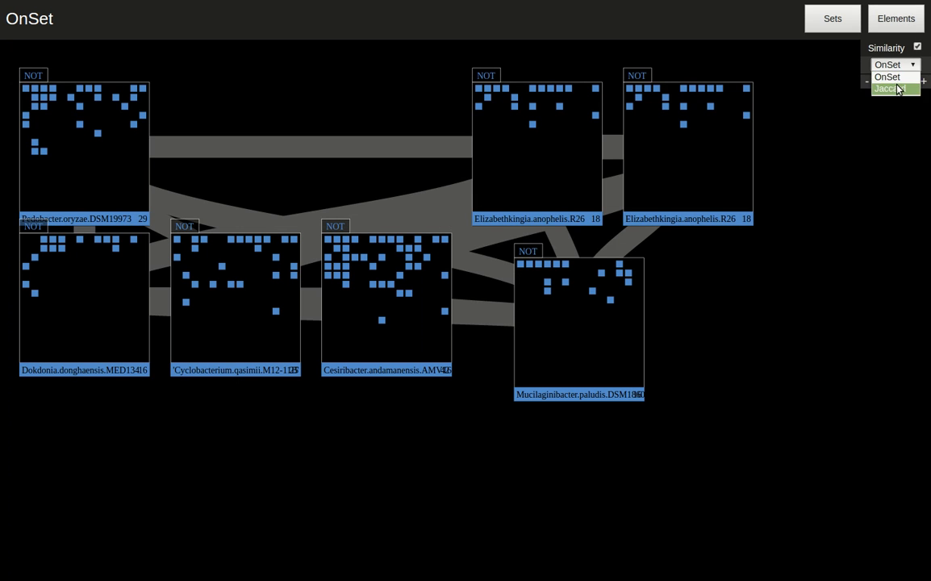
left_click(897, 85)
- Move the Mucilaginibacter and one Elizabethkingia set toward the bottom of the canvas
left_click_drag(597, 360, 721, 523)
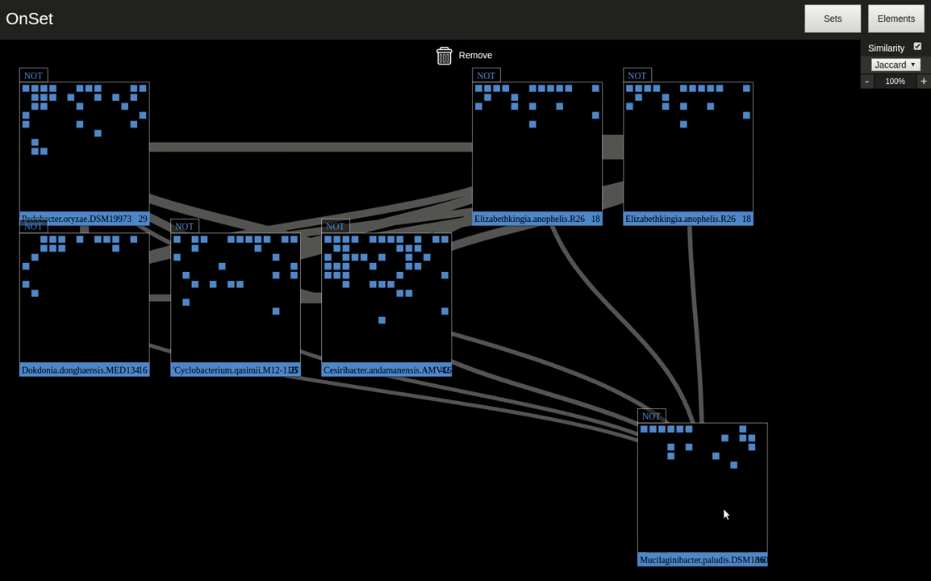
left_click_drag(713, 189, 761, 268)
left_click_drag(726, 343, 272, 564)
scroll(405, 487, "up", 1)
scroll(407, 482, "down", 4)
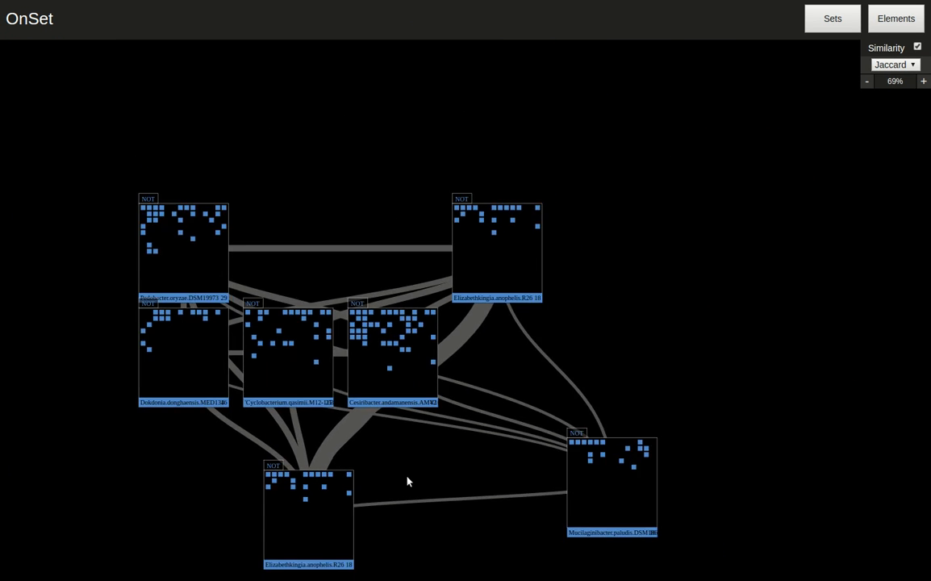
- Rearrange the Elizabethkingia and Cesiribacter sets to spread the similarity links, then turn similarity off
left_click_drag(306, 517, 716, 358)
left_click_drag(484, 293, 633, 123)
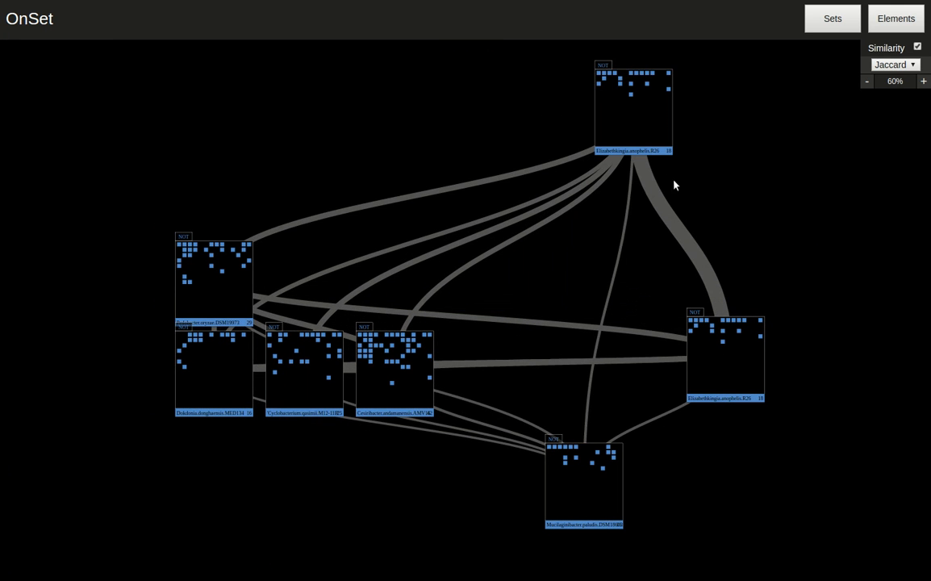
left_click_drag(417, 376, 474, 316)
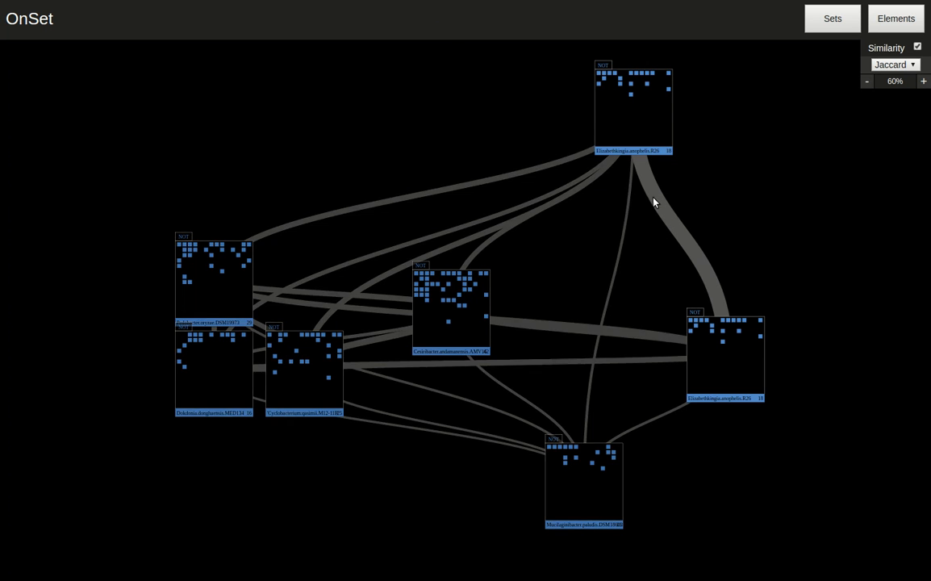
left_click_drag(623, 135, 639, 174)
scroll(725, 185, "down", 2)
scroll(726, 188, "up", 2)
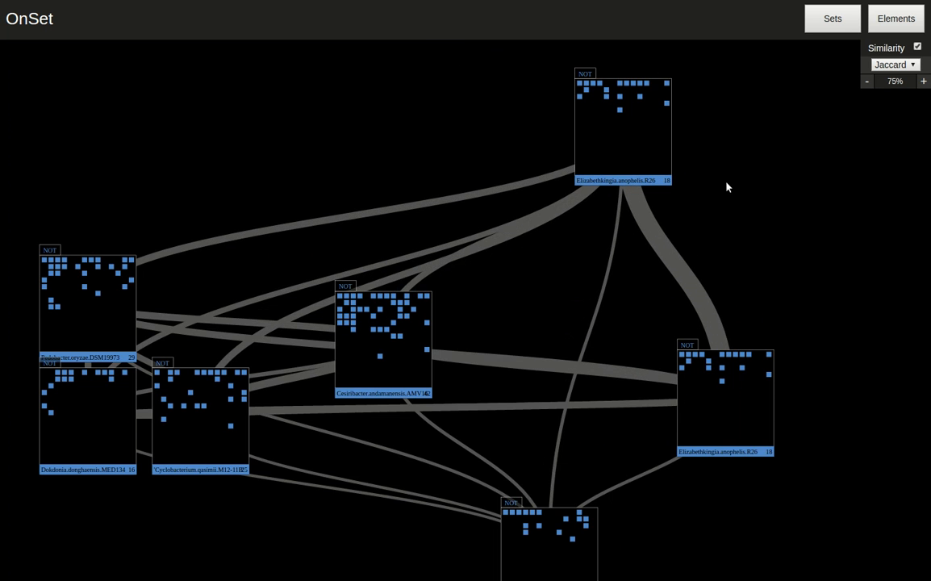
left_click(917, 47)
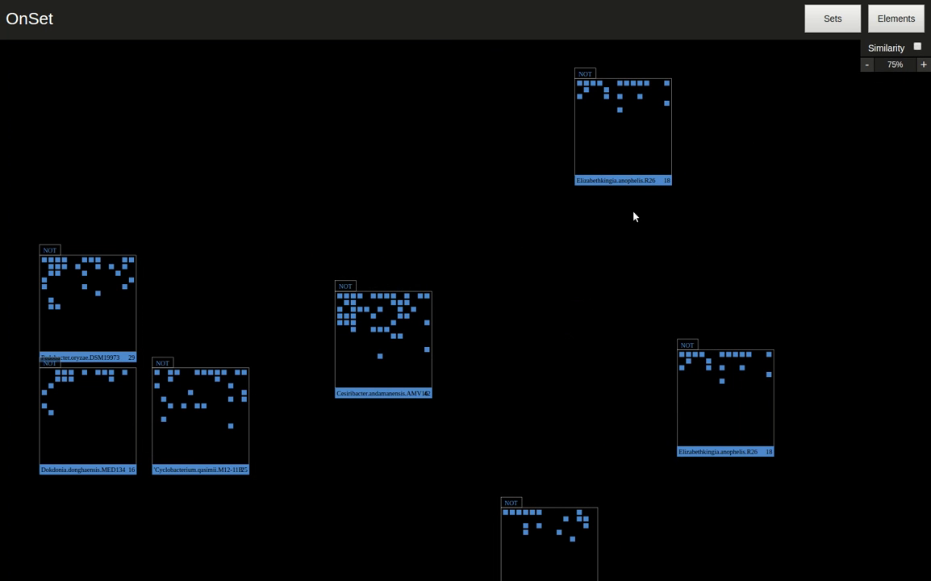
- Combine both Elizabethkingia.anophelis.R26 sets with the Cesiribacter set using AND
left_click_drag(584, 162, 405, 361)
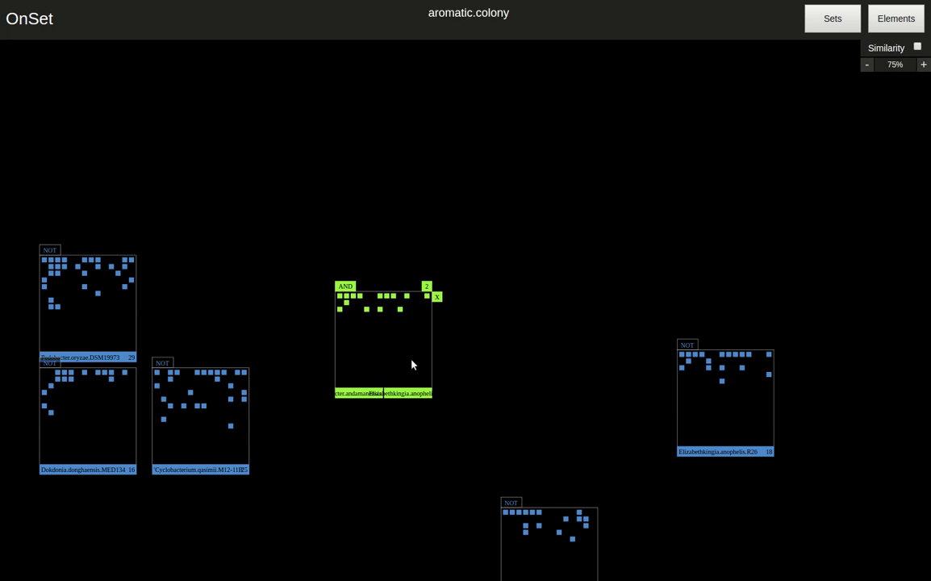
left_click_drag(709, 432, 401, 346)
- Open the elements list and browse the trait names
left_click(893, 29)
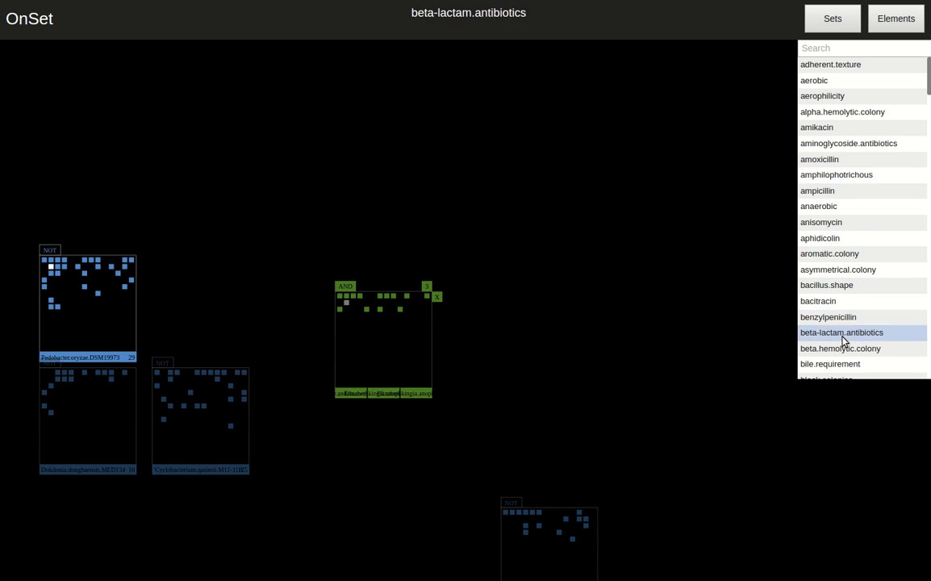
scroll(844, 232, "down", 1)
scroll(843, 233, "up", 1)
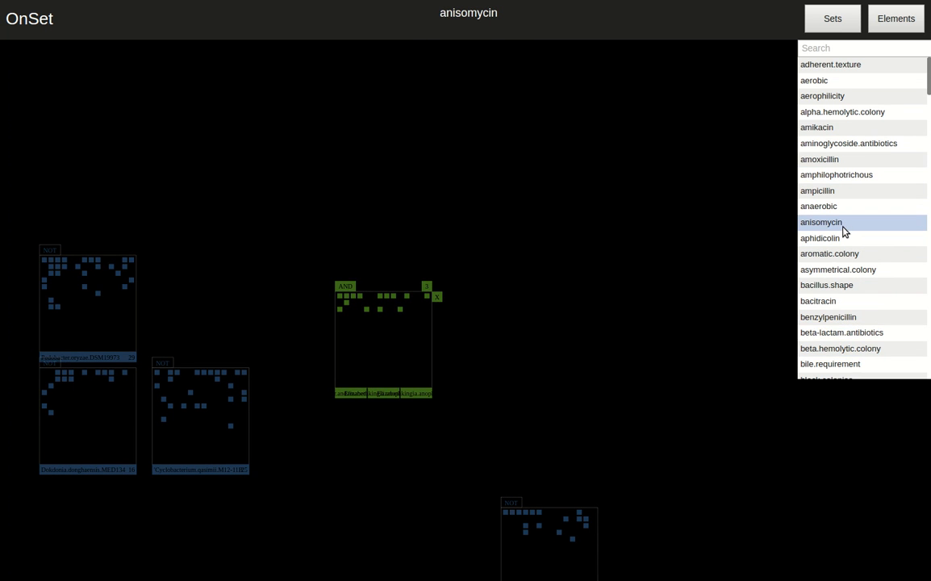
- Split the AND combination back into separate sets and move the Cesiribacter set to the right of the Elizabethkingia sets
left_click(436, 296)
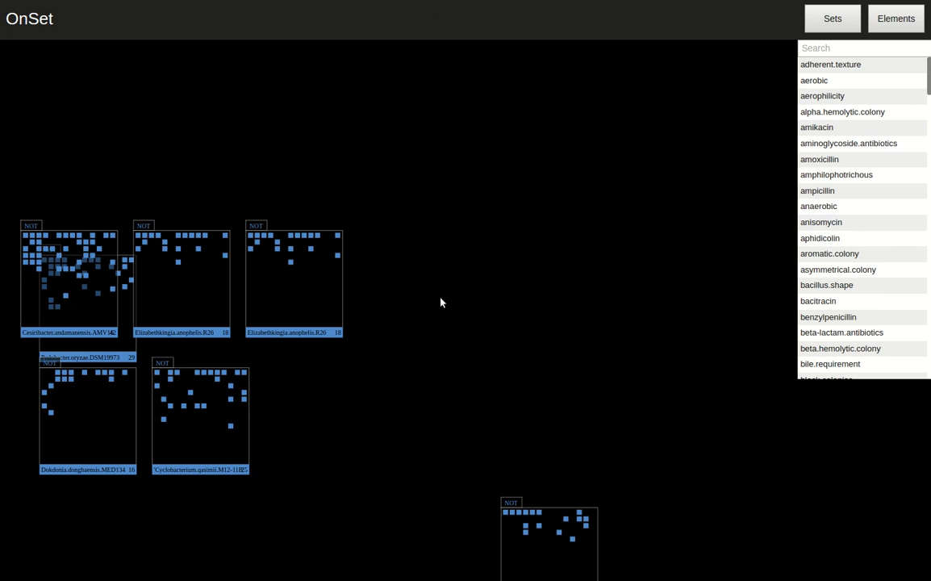
left_click_drag(98, 299, 458, 299)
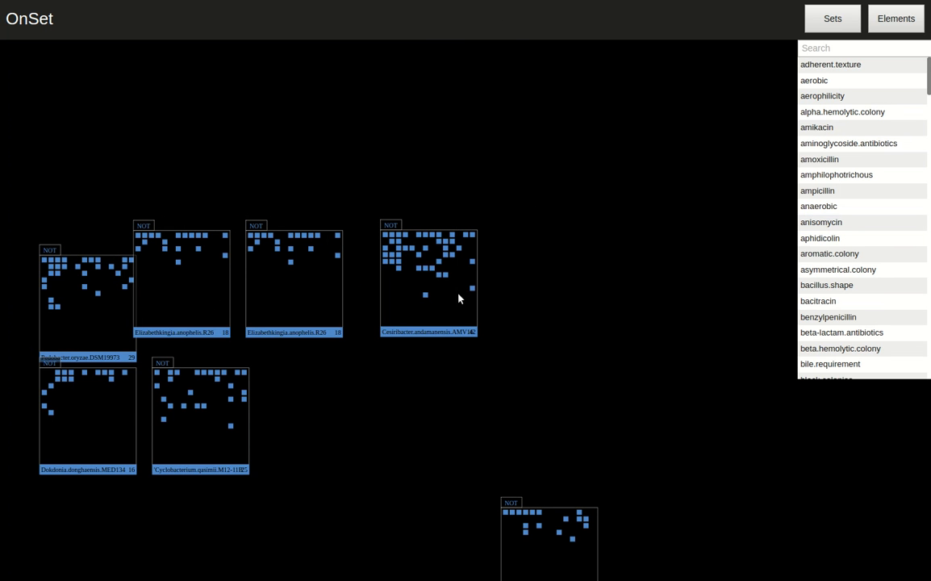
- Open the sets list, sort it alphabetically, and browse the taxa names
left_click(841, 27)
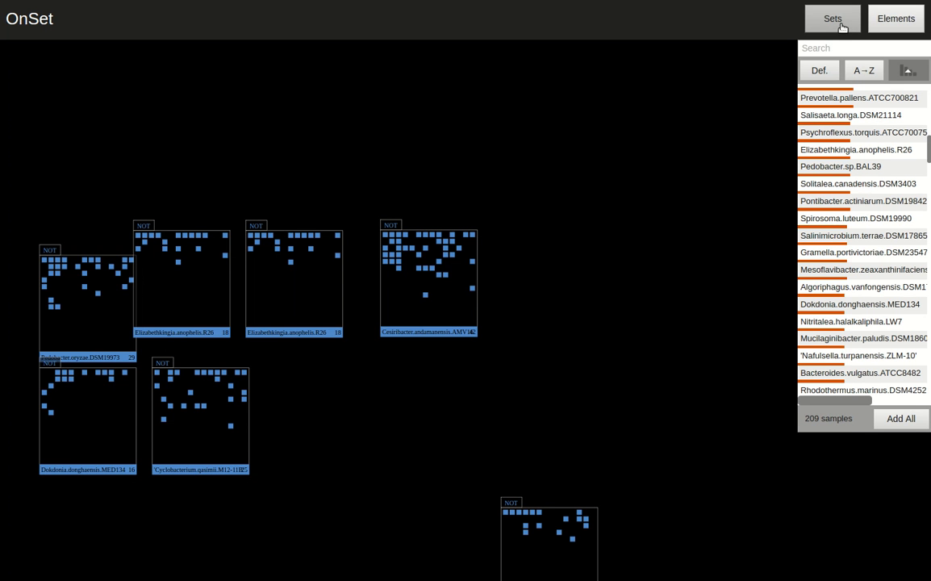
left_click(821, 71)
scroll(841, 242, "up", 8)
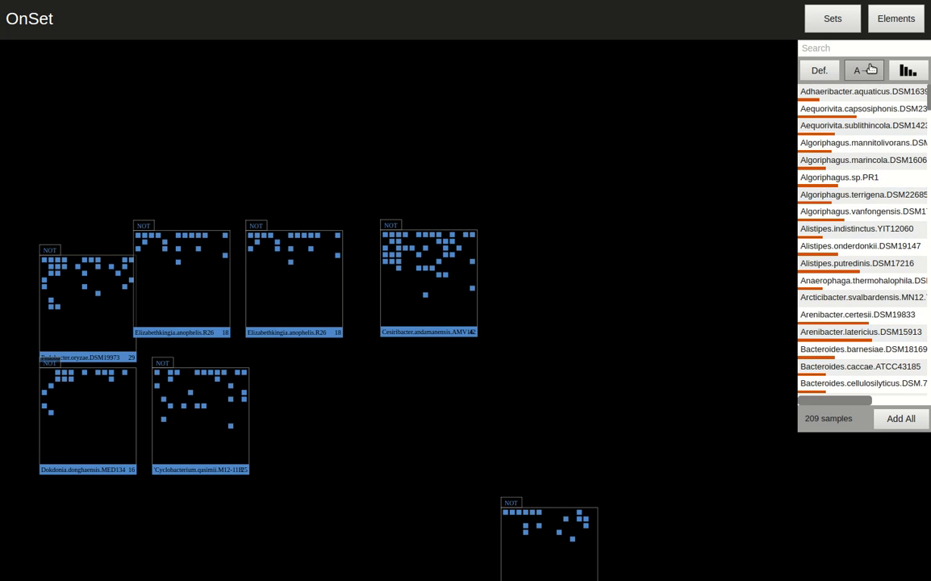
left_click(872, 71)
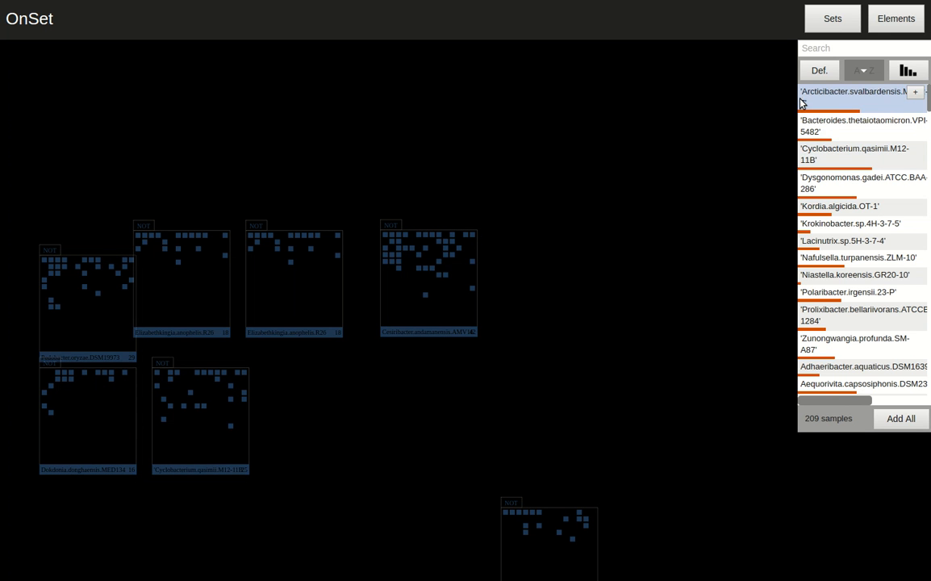
scroll(854, 266, "down", 3)
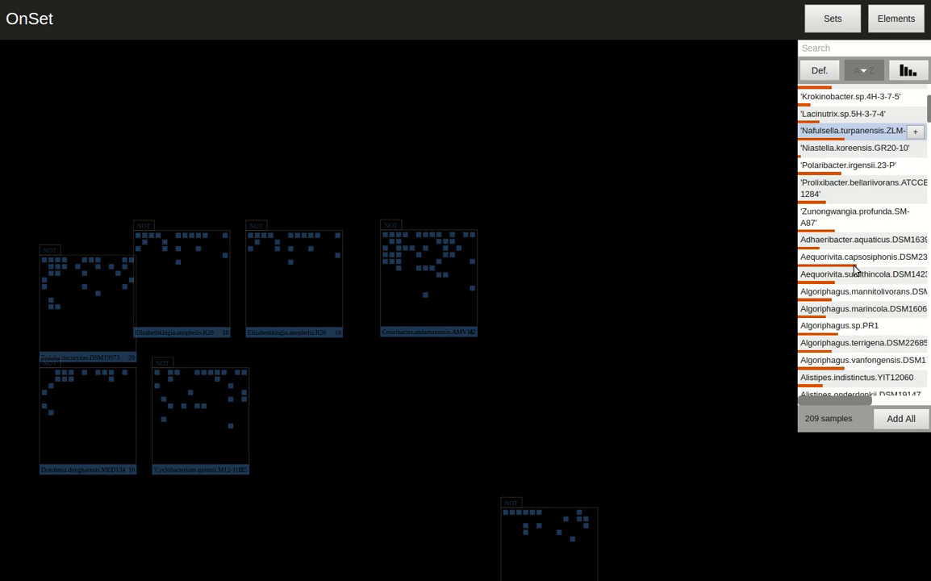
scroll(854, 271, "down", 1)
scroll(838, 150, "up", 2)
scroll(838, 152, "up", 2)
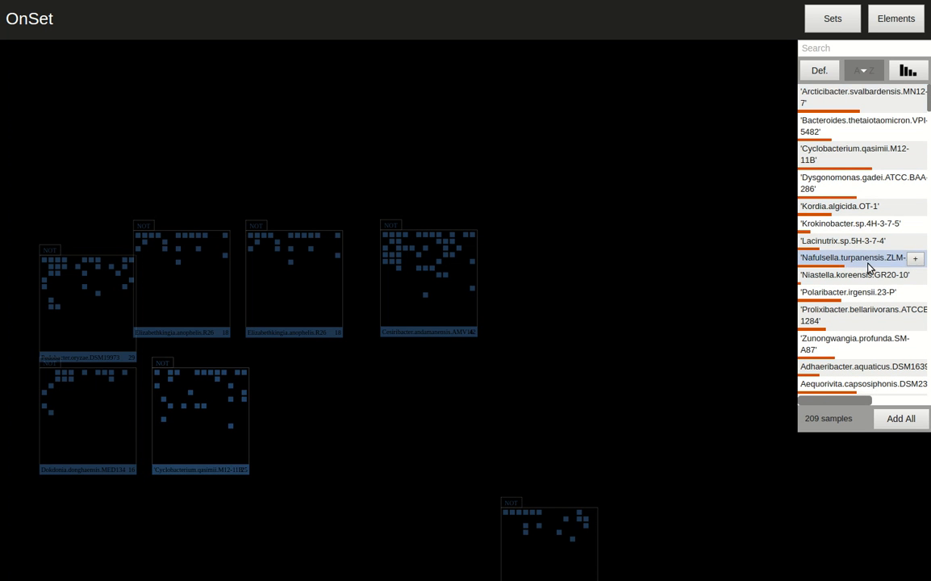
scroll(868, 263, "down", 1)
scroll(868, 262, "down", 2)
scroll(868, 266, "up", 3)
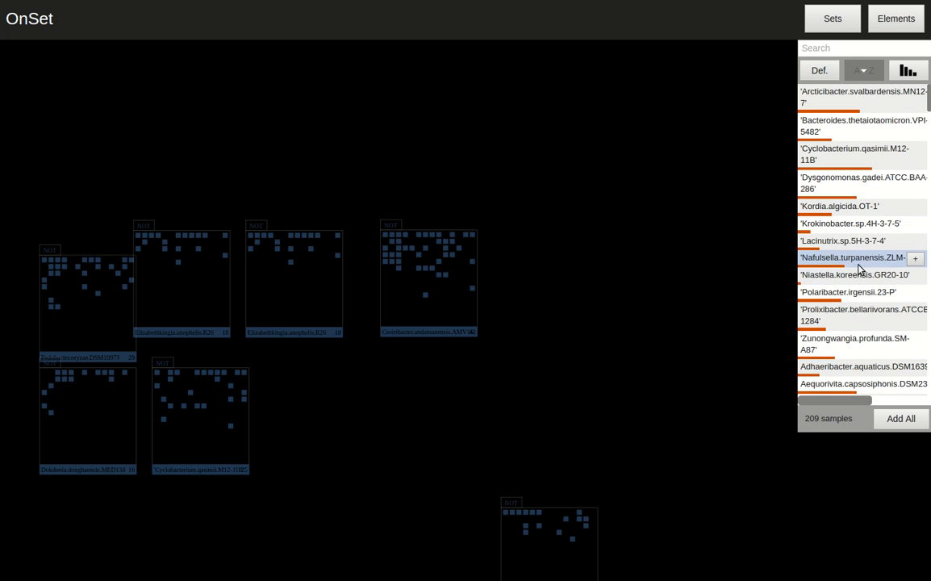
- Move the Mucilaginibacter.paludis set up beside the Cesiribacter set
left_click_drag(573, 545, 623, 275)
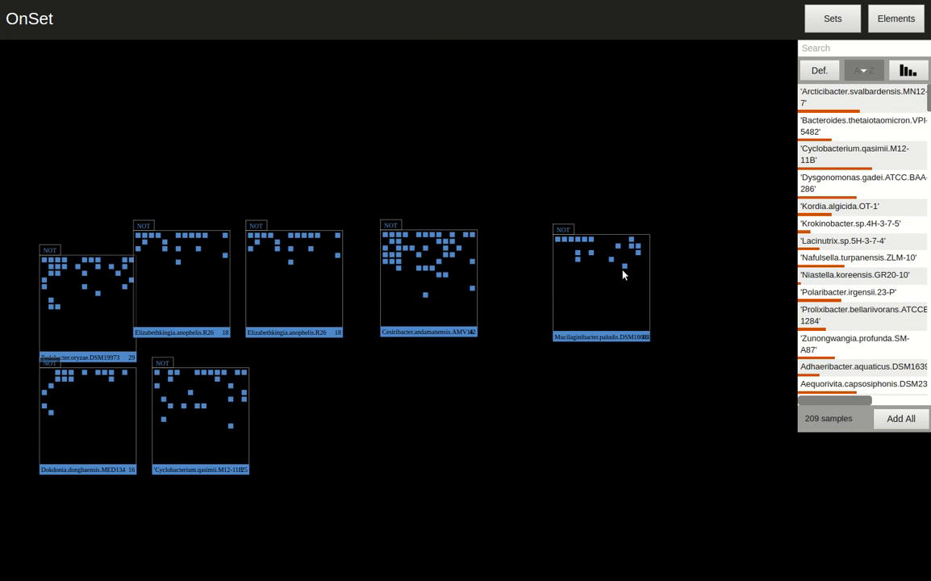